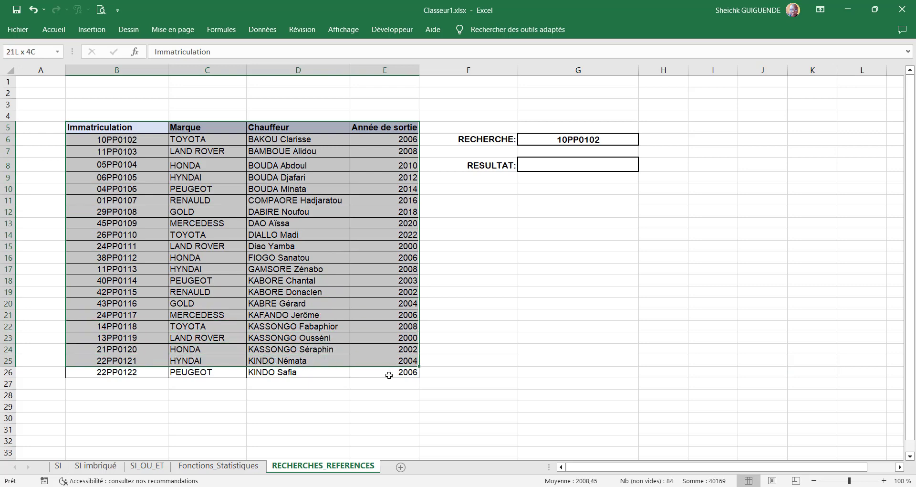
left_click(224, 140)
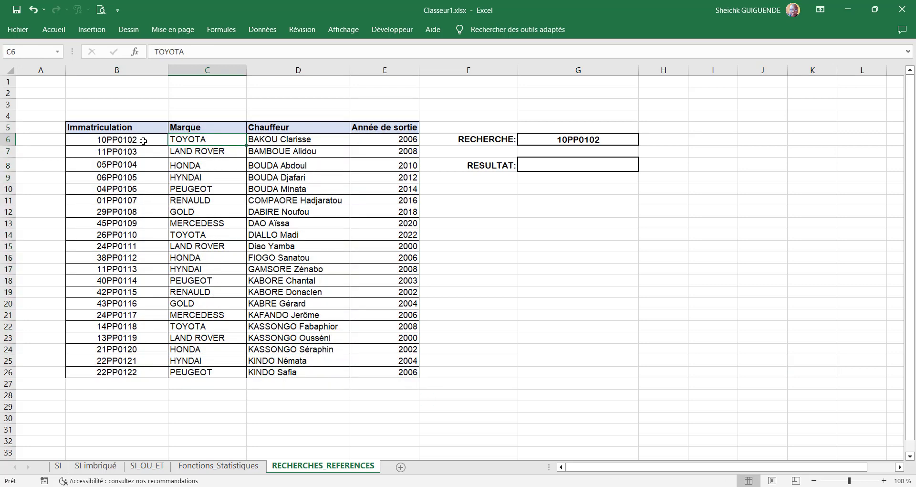
left_click_drag(141, 139, 129, 371)
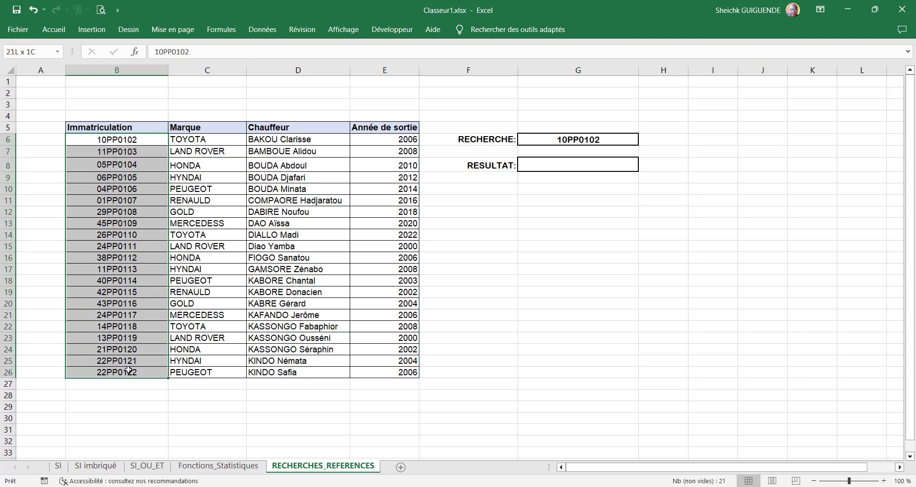
left_click_drag(309, 136, 296, 367)
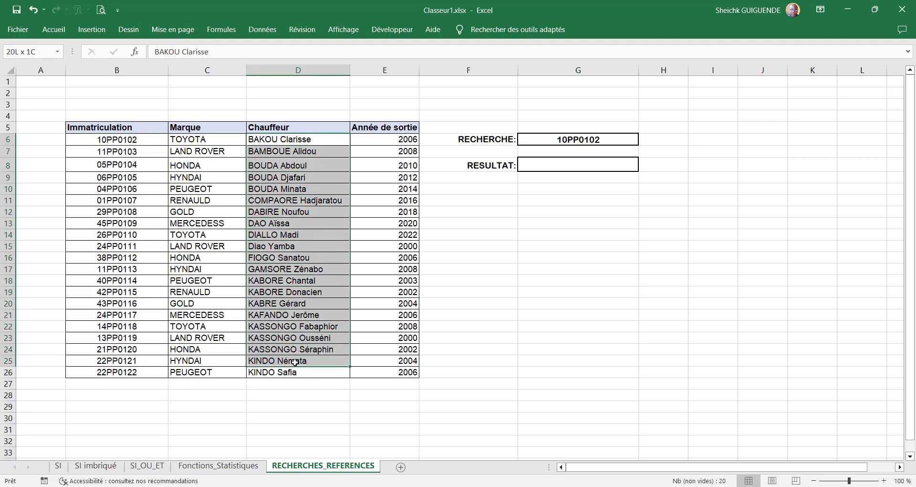
left_click_drag(381, 139, 371, 372)
left_click(587, 297)
- Enter =RECHERCHEV(G6;B6:E26;2;FAUX) in the RESULTAT cell G8 to return the Marque for the registration in G6
left_click(595, 164)
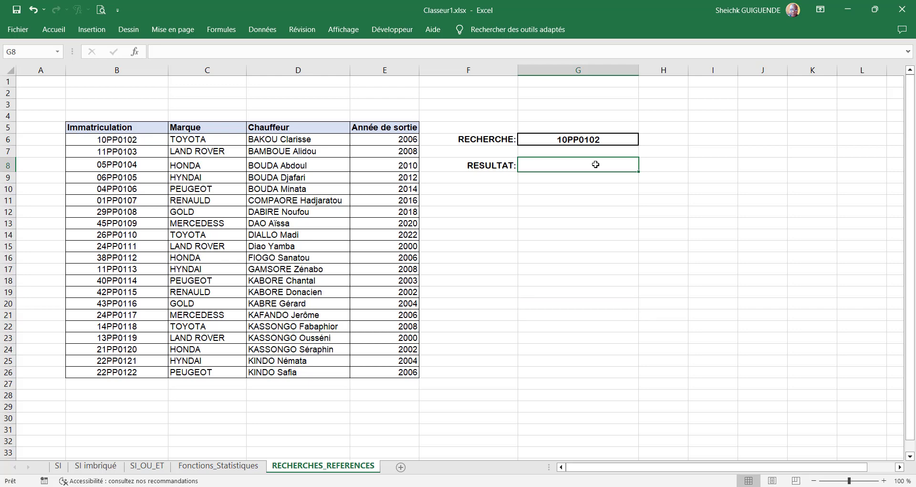
type("=")
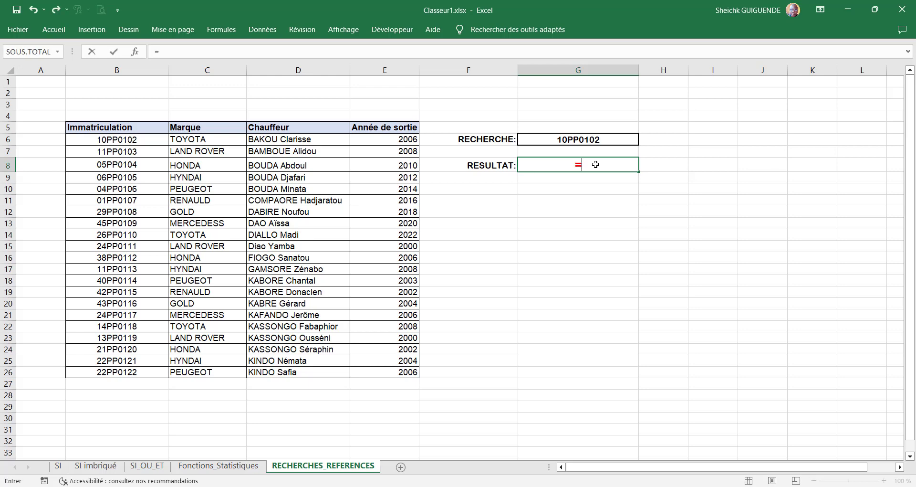
type("re")
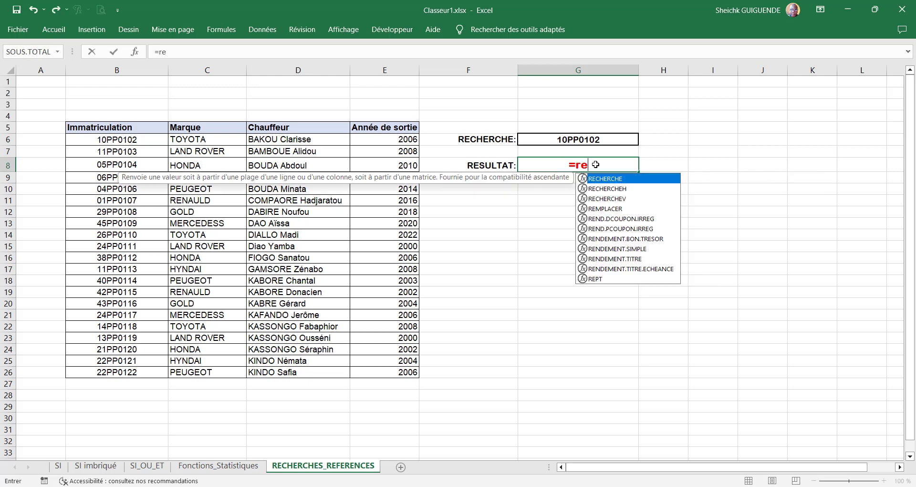
left_click(607, 199)
double_click(607, 199)
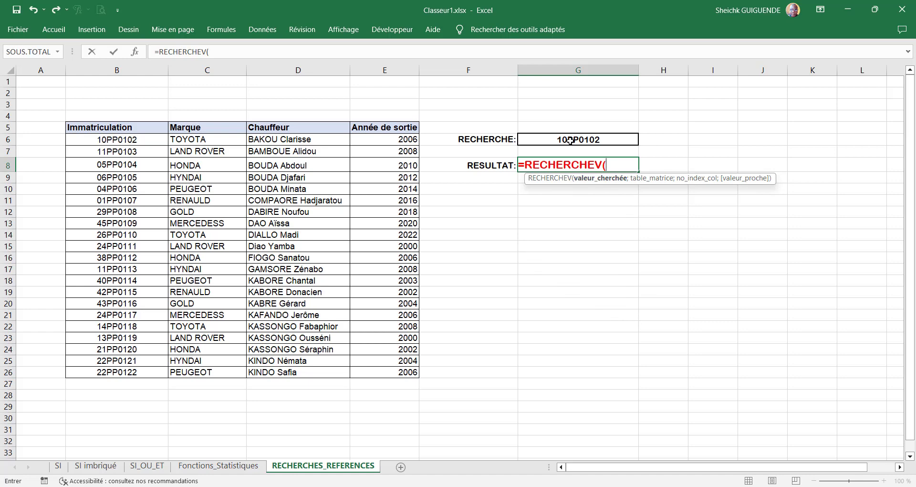
left_click(570, 140)
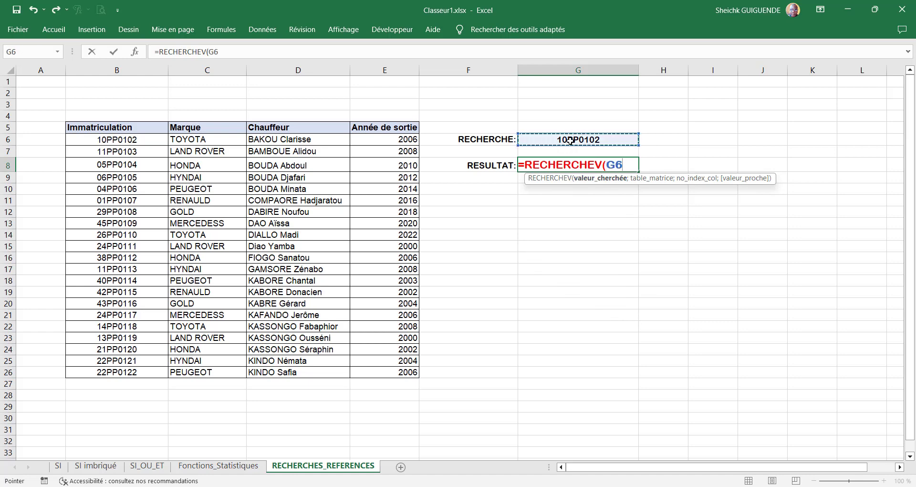
type(";")
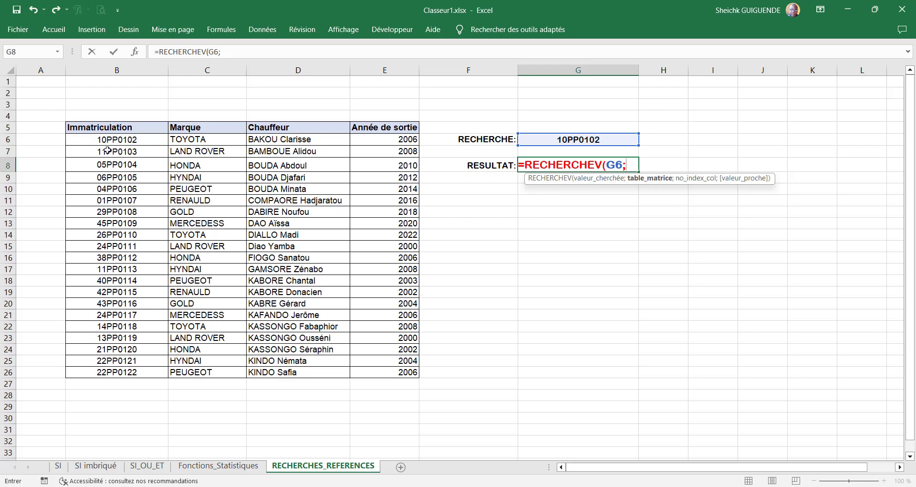
left_click_drag(93, 141, 375, 368)
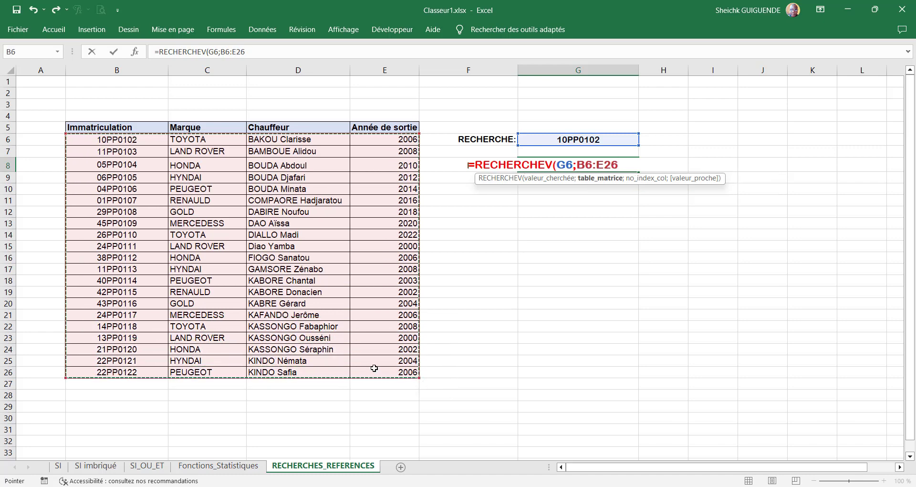
type(";2")
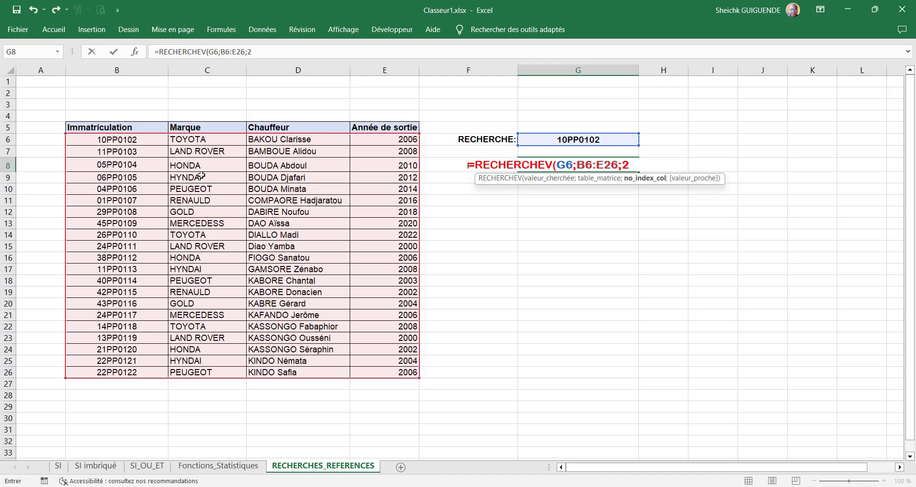
type(";")
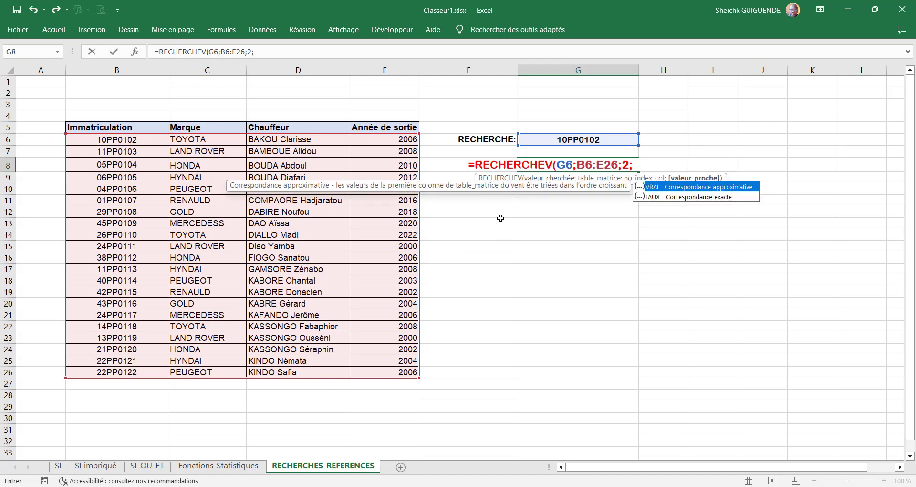
double_click(655, 198)
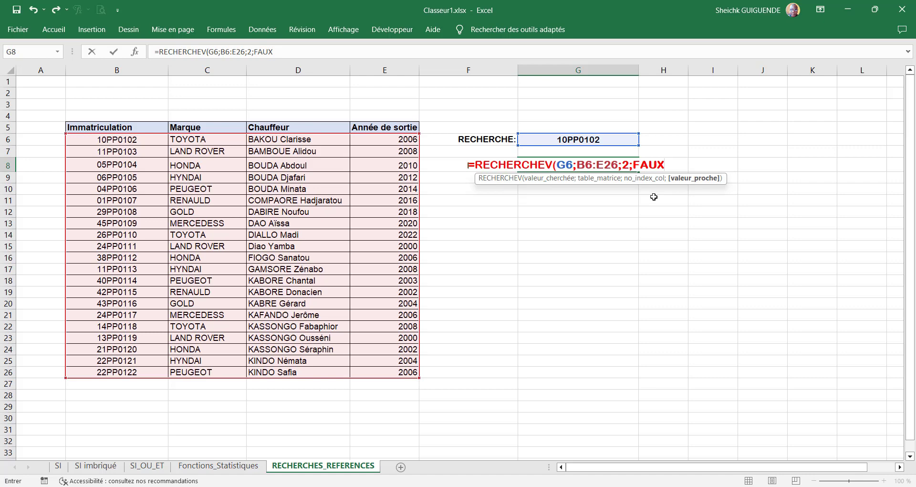
type(")")
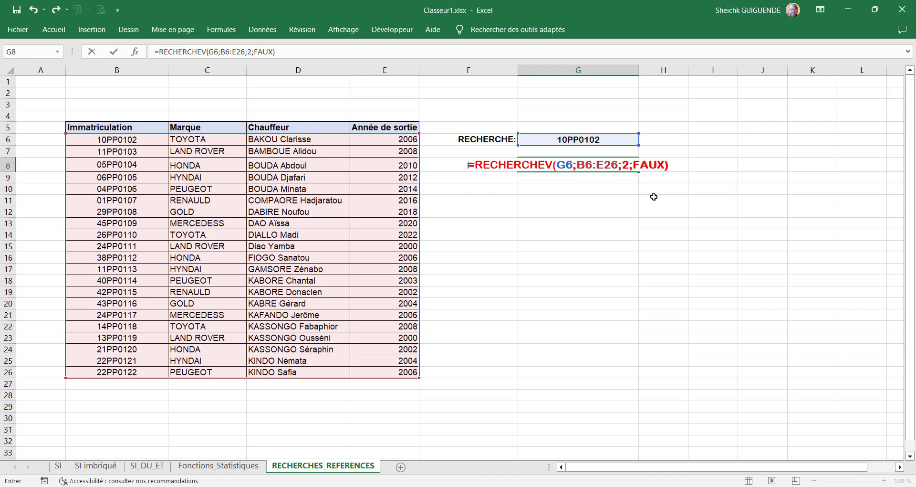
key("Return")
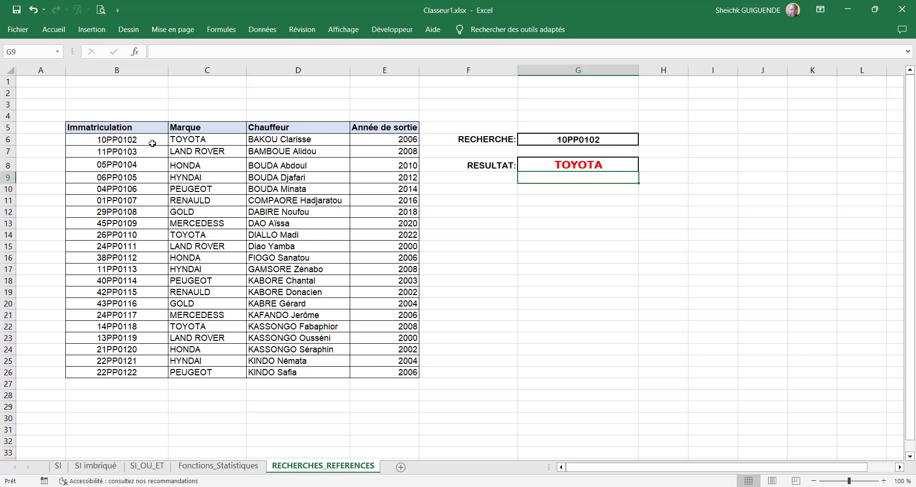
- Choose 29PP0108 as the registration to look up in the RECHERCHE cell G6
left_click(618, 140)
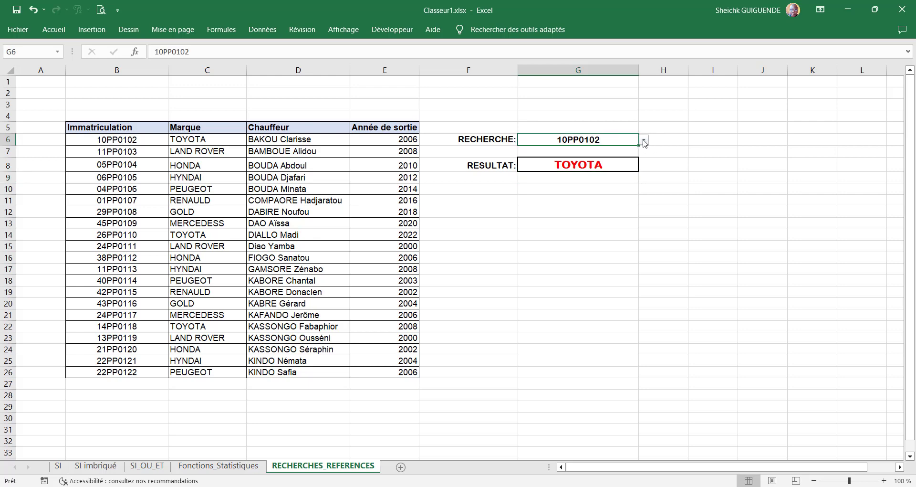
left_click(644, 141)
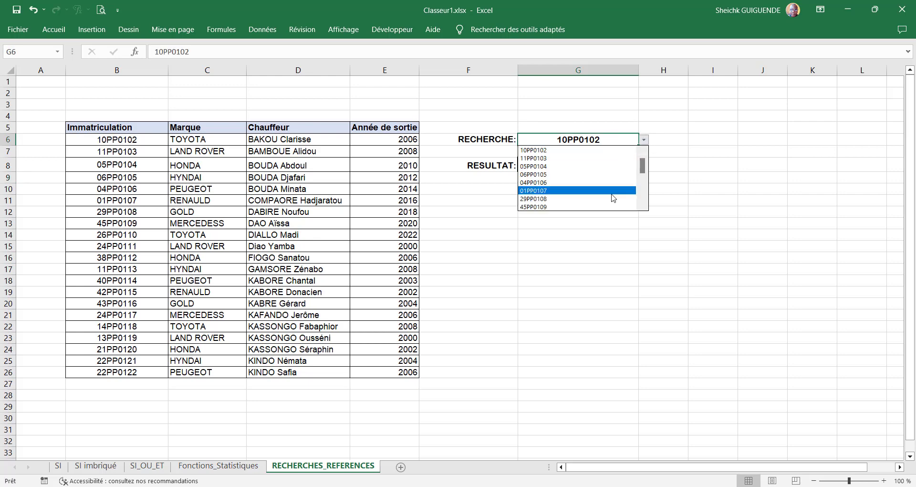
left_click(611, 194)
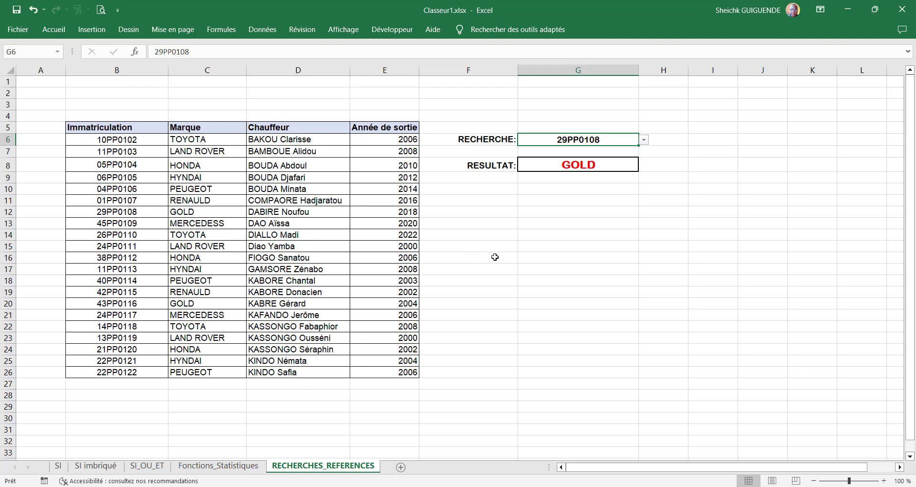
- Enter =LIGNE() in cell G15 and check its result against the sheet's row heading
scroll(496, 258, "down", 2)
scroll(506, 264, "up", 2)
left_click(541, 248)
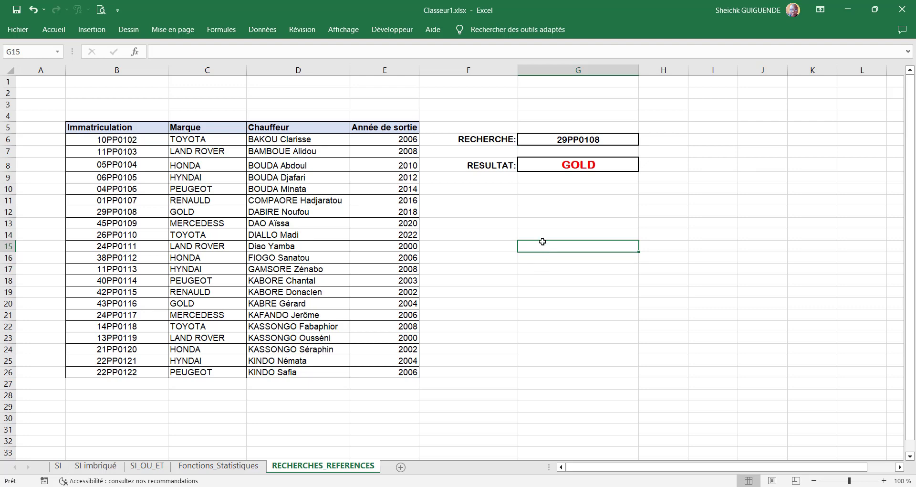
type("=lign")
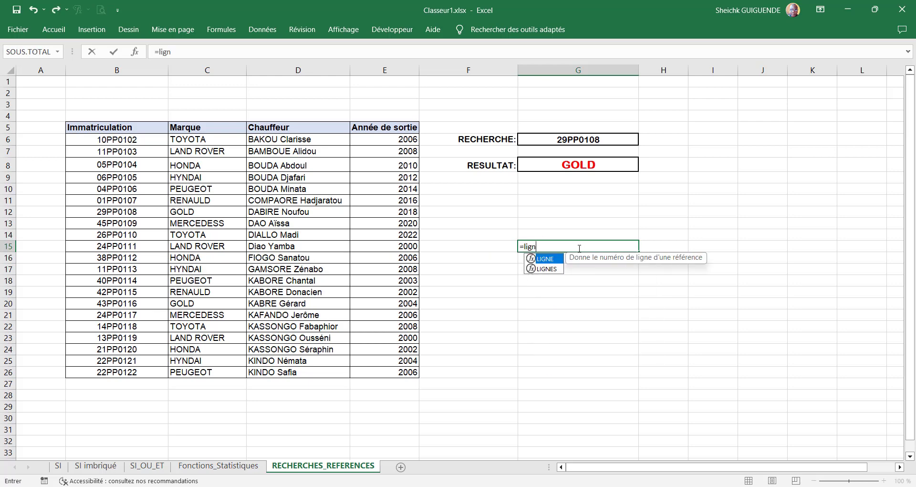
double_click(545, 260)
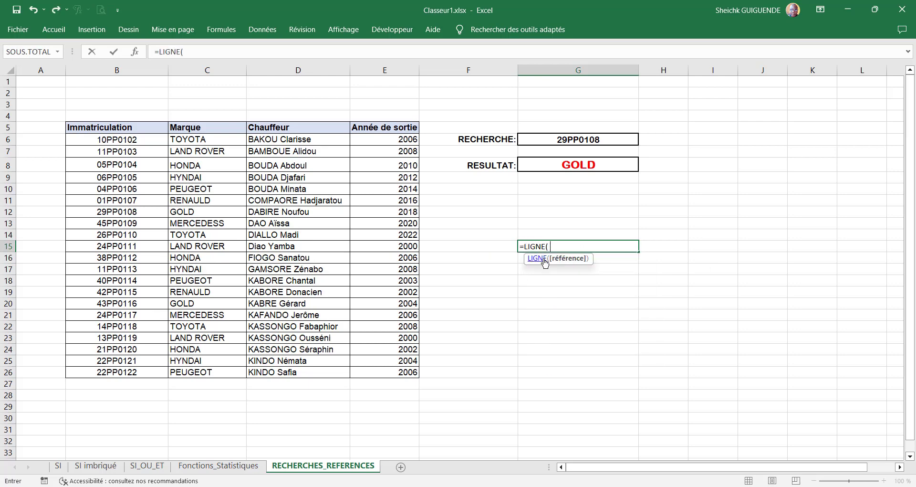
type(")")
key("ctrl+Return")
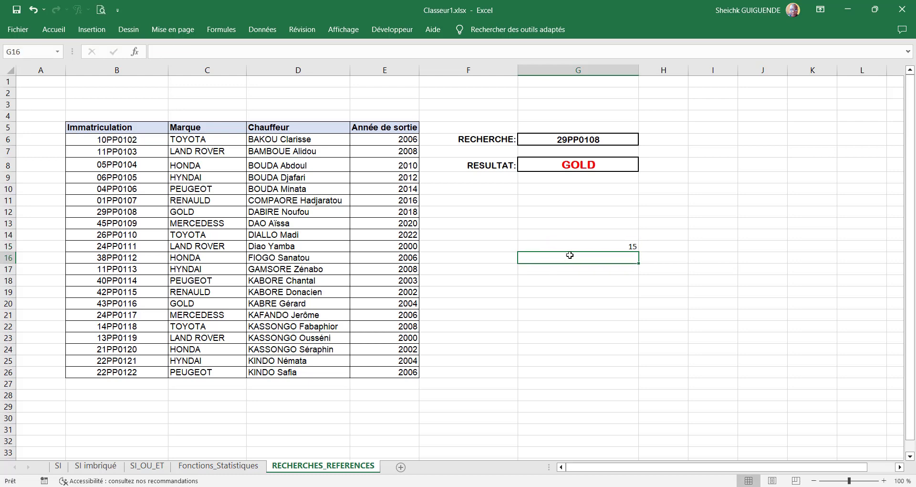
left_click(5, 247)
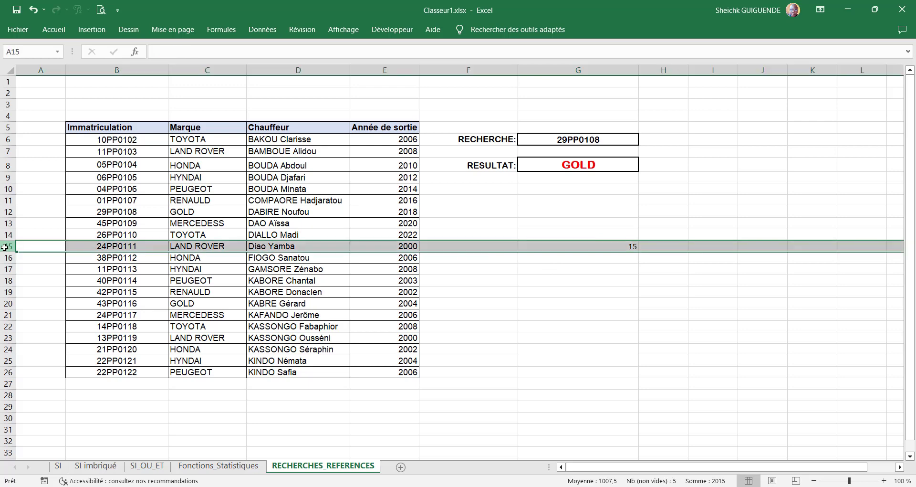
- Enter =COLONNE() in cell G20 and review it alongside the LIGNE formula in G15
left_click(590, 306)
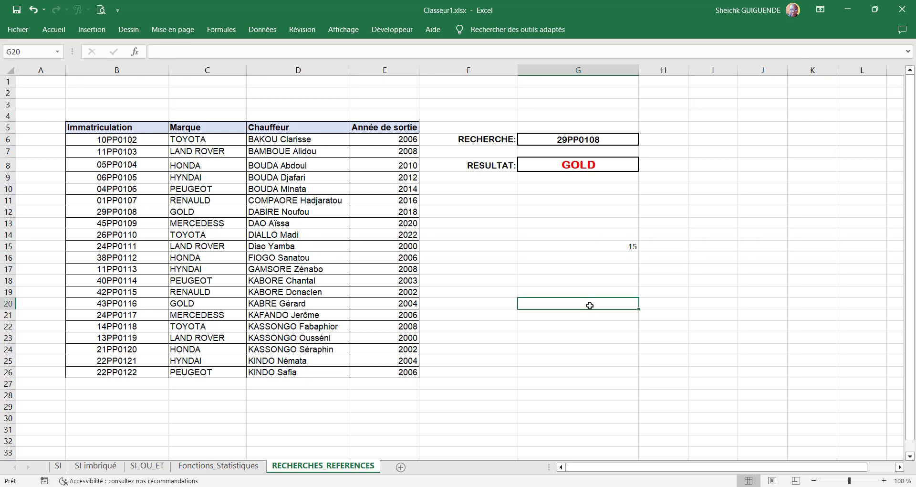
type("=c")
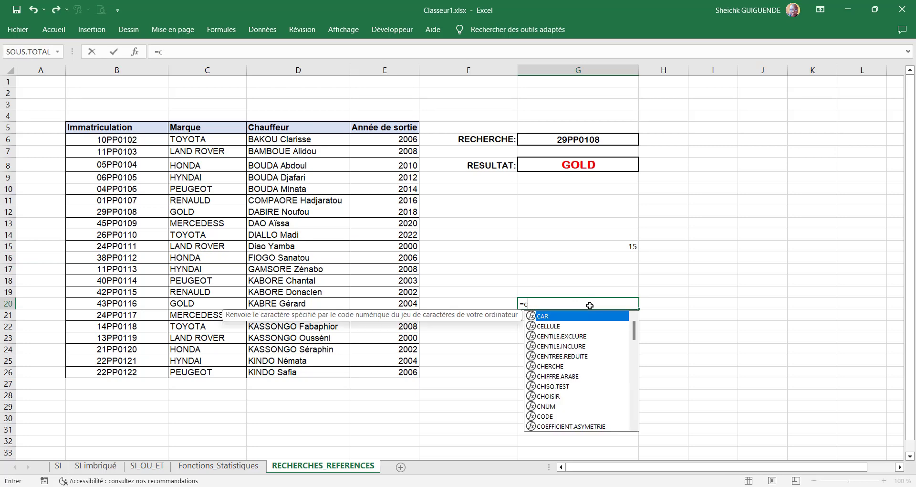
type("olo")
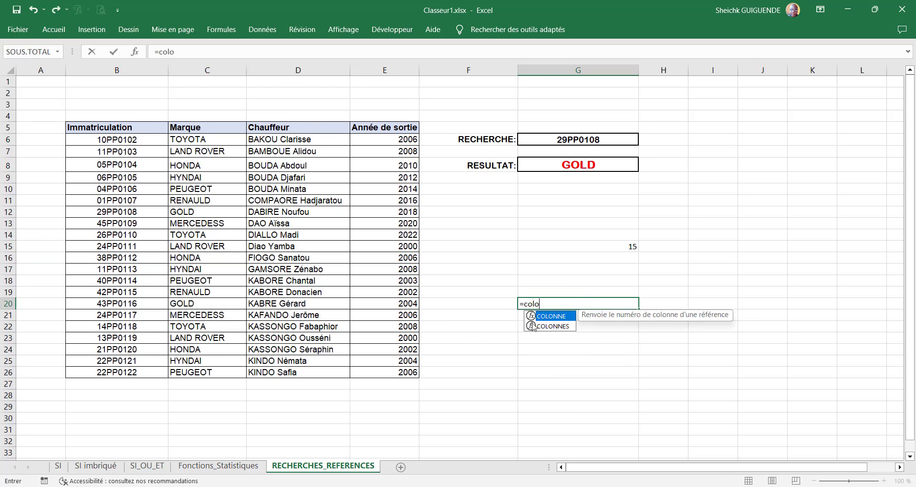
double_click(553, 318)
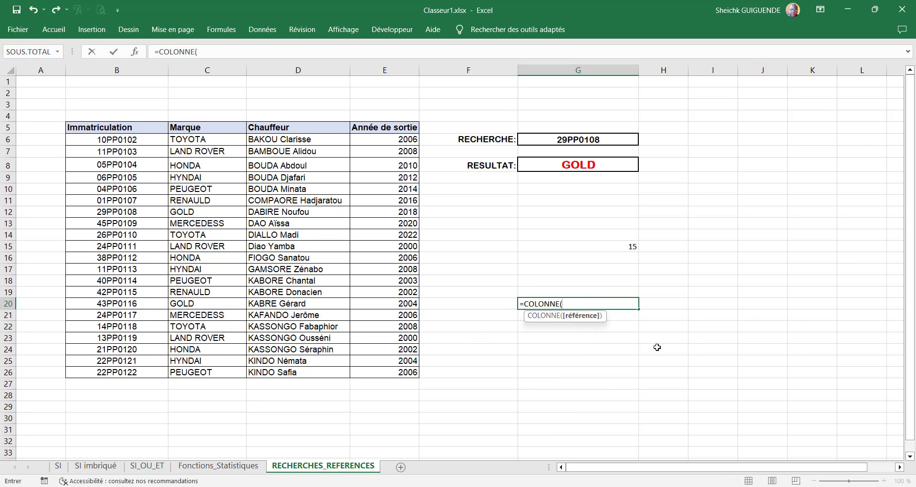
type(")")
key("Return")
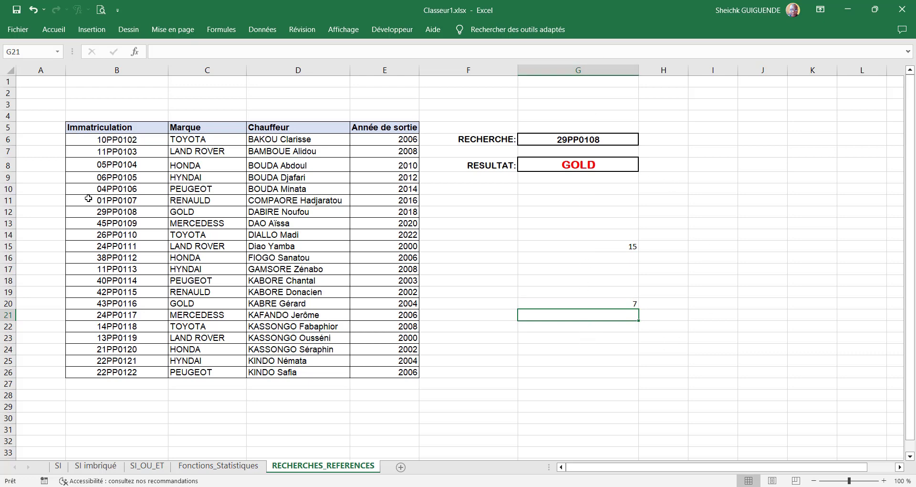
left_click(34, 68)
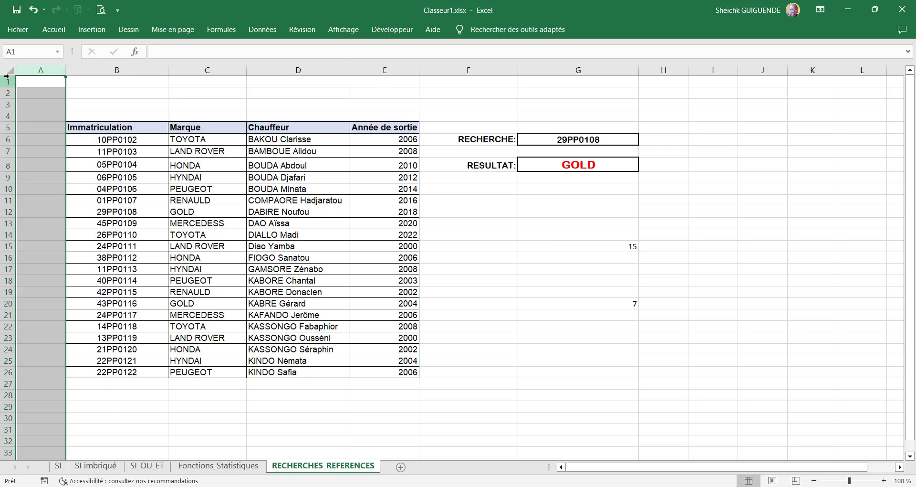
left_click(580, 302)
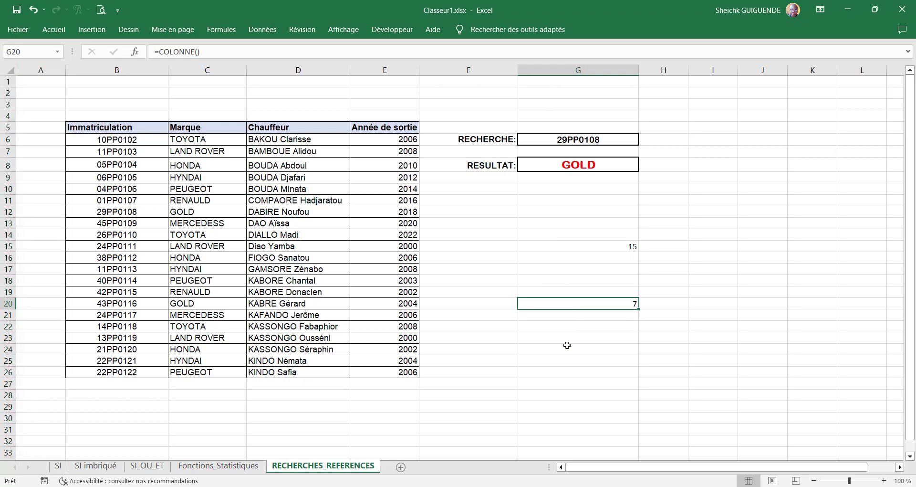
left_click(609, 245)
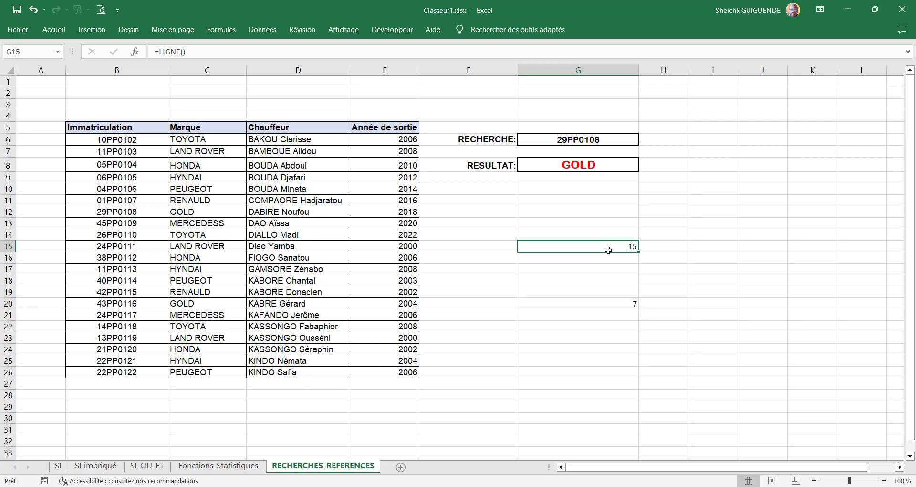
- Enter N° as the header in cell A5, directly before the Immatriculation column
left_click(46, 125)
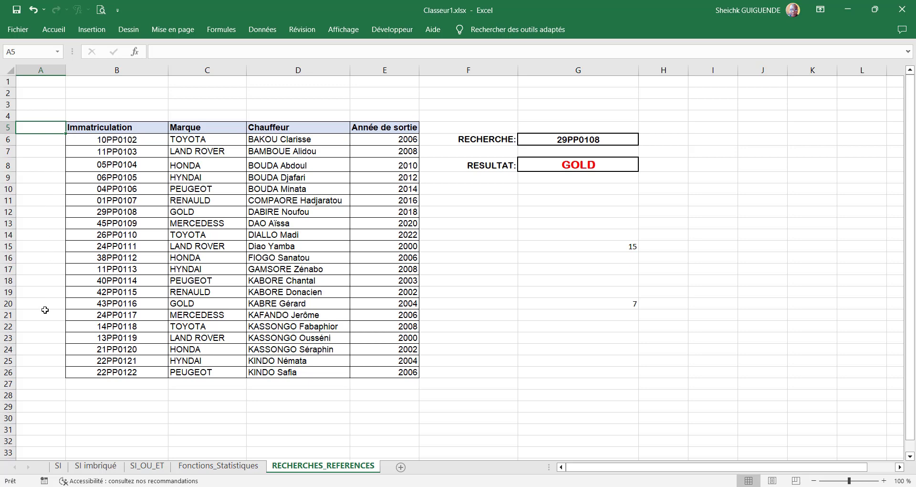
left_click_drag(57, 372, 59, 381)
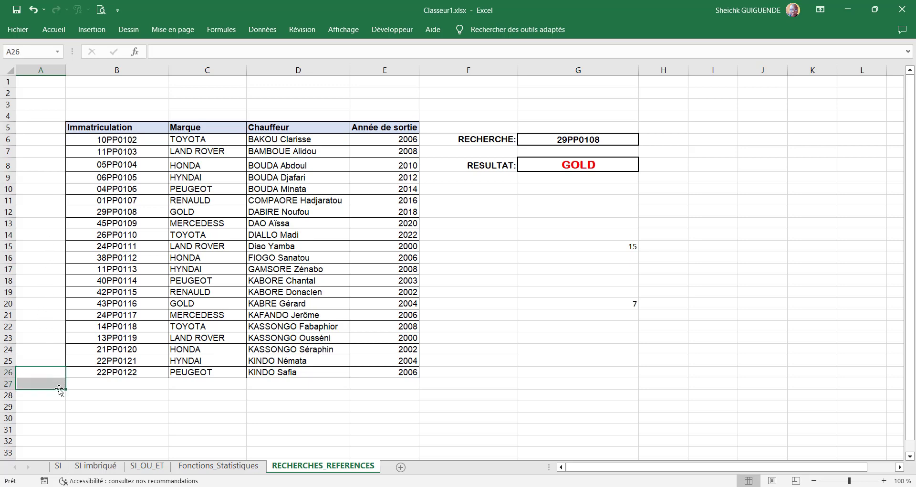
left_click(49, 125)
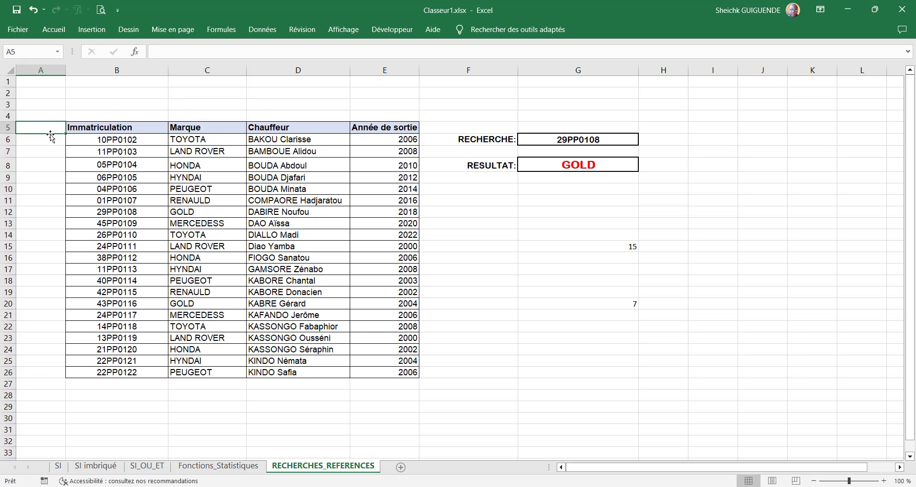
type("bN")
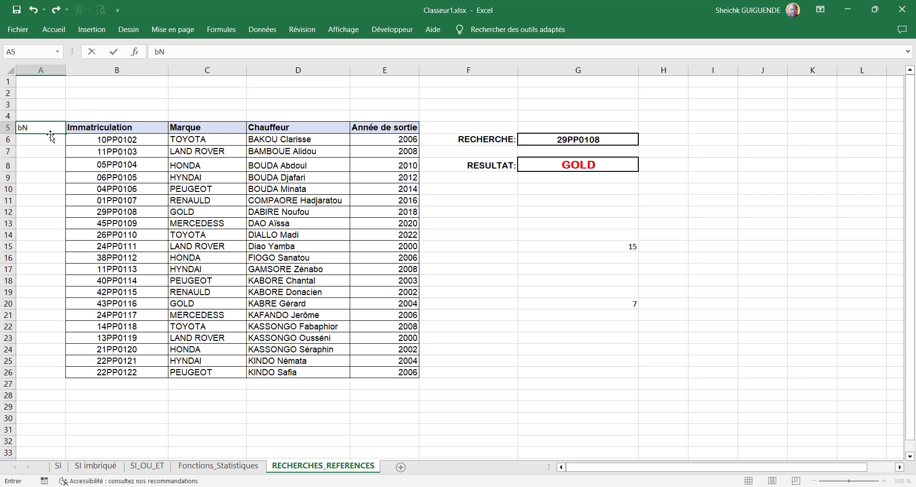
key("BackSpace")
key("BackSpace")
type("N°")
- Copy the formatting of the Immatriculation header in B5 onto the N° header in A5
left_click(90, 126)
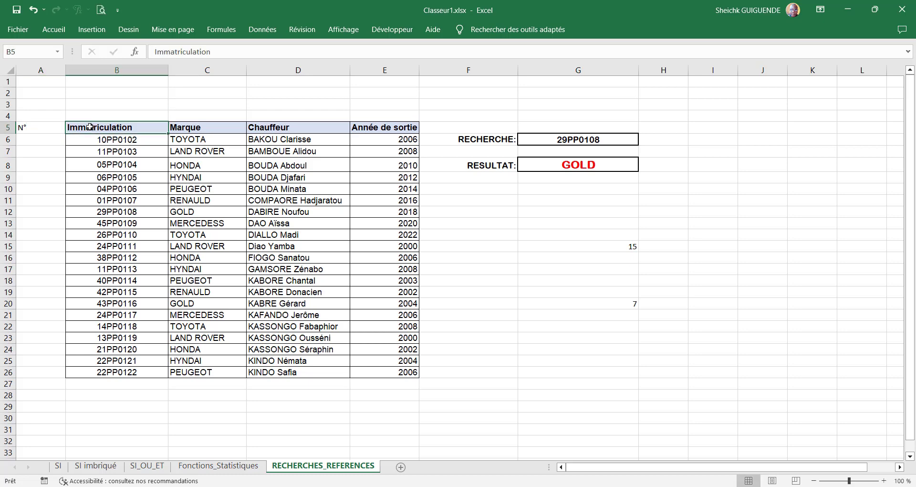
right_click(90, 127)
left_click(234, 108)
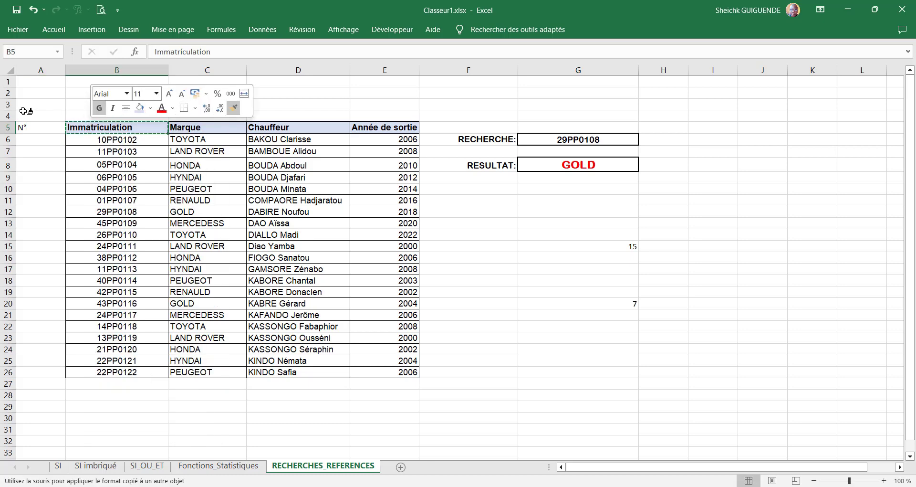
left_click(29, 127)
left_click(31, 140)
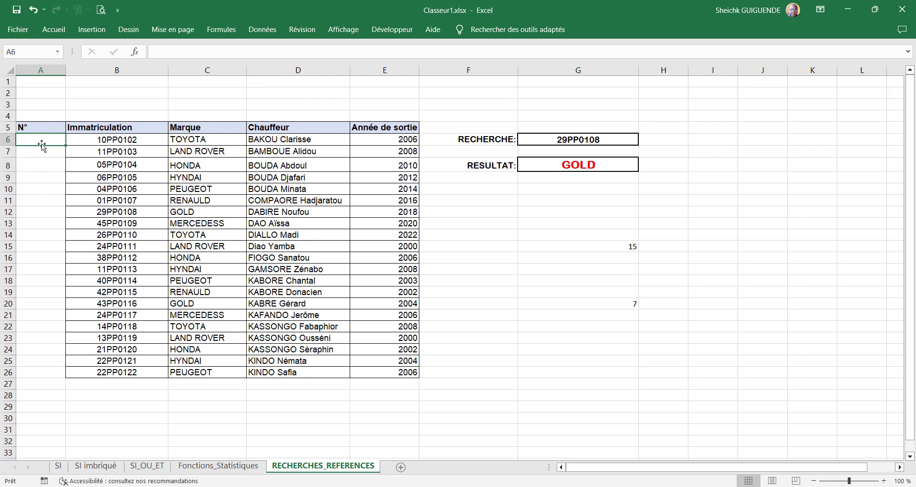
- Start a SI formula in A6, the first N° cell beside the registrations in B6:B26
left_click(96, 139)
left_click_drag(95, 139, 98, 373)
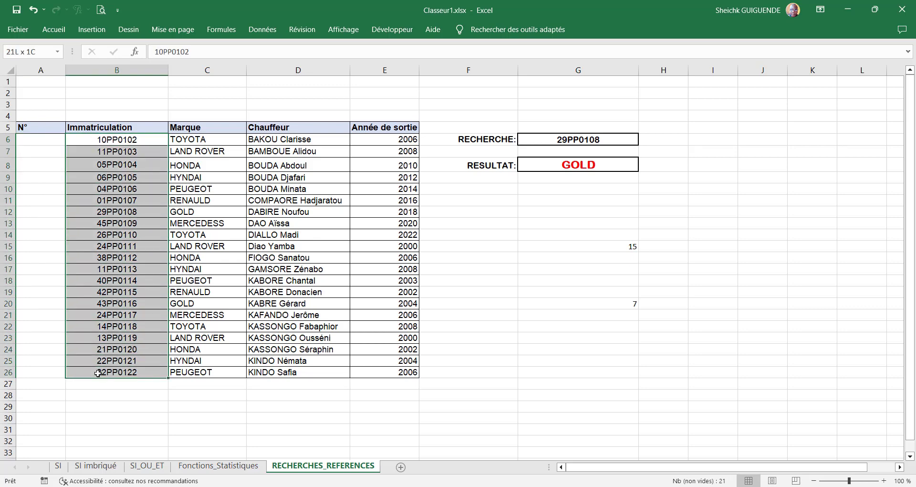
left_click(48, 145)
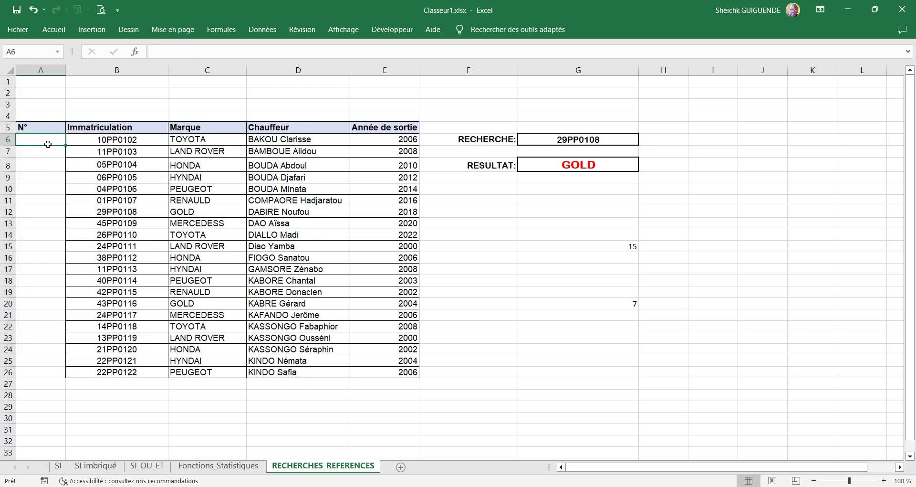
type("=")
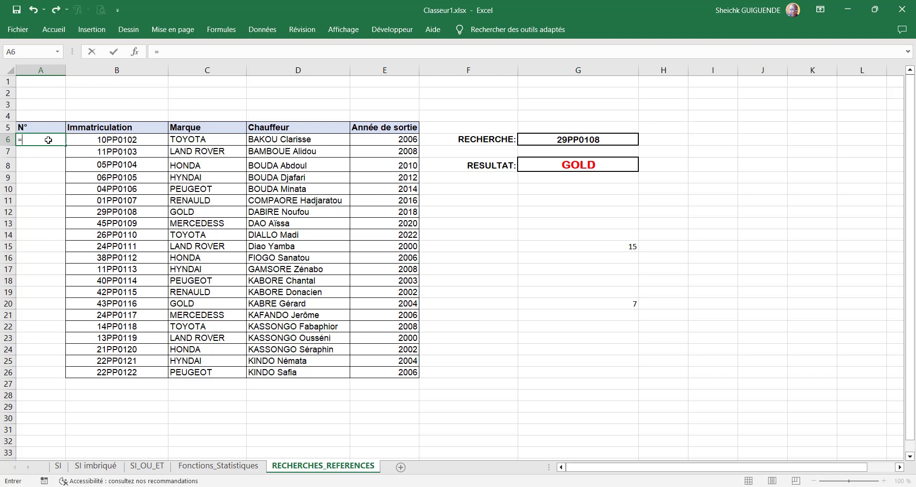
type("li")
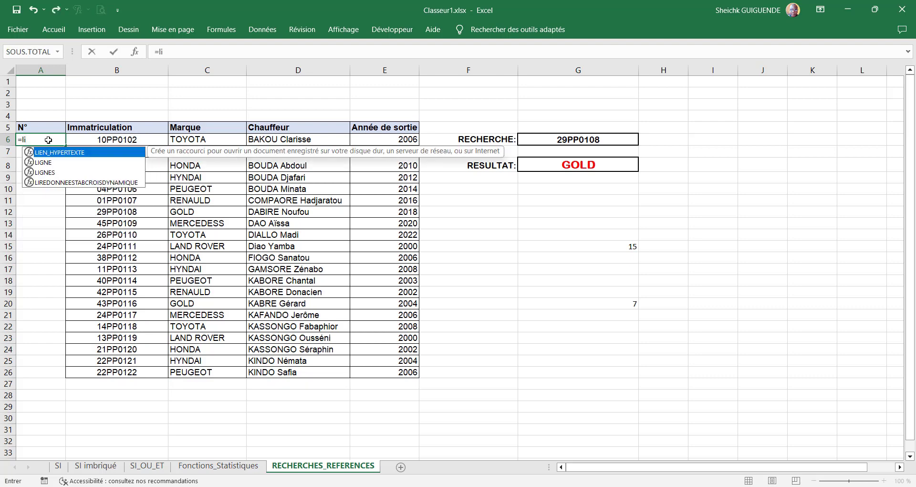
key("BackSpace")
key("BackSpace")
type("S")
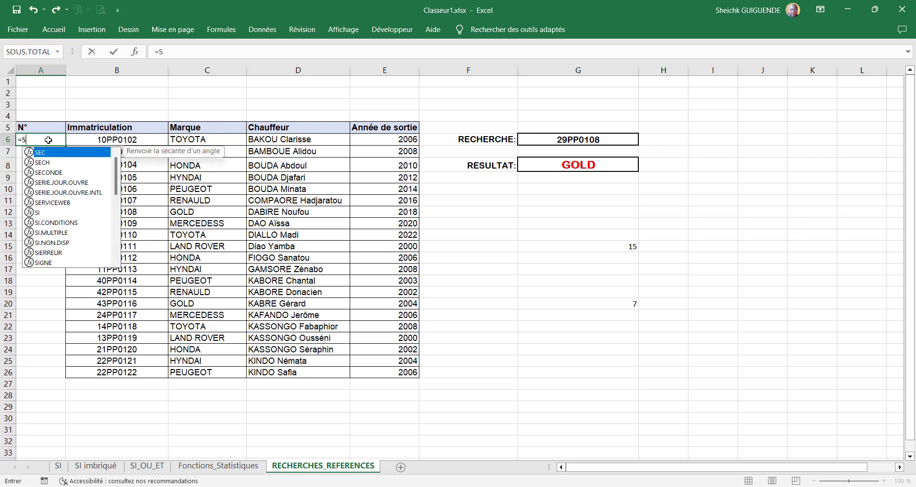
type("I")
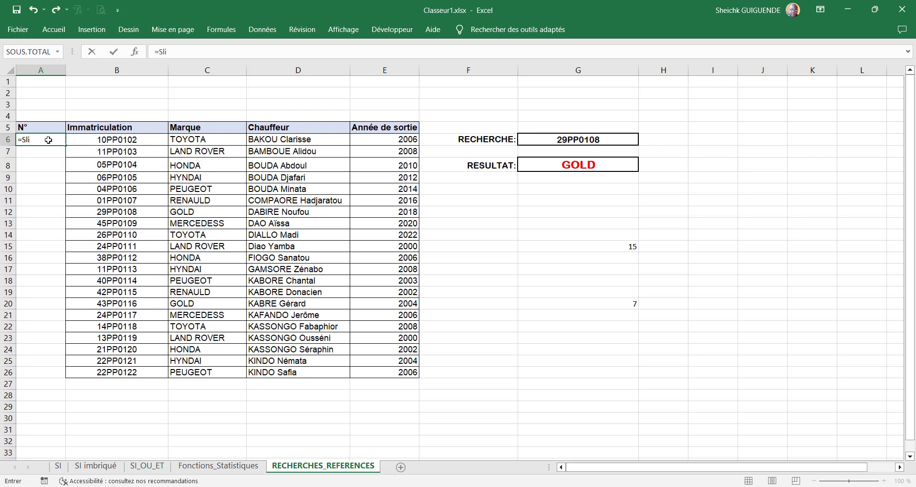
key("BackSpace")
type("i")
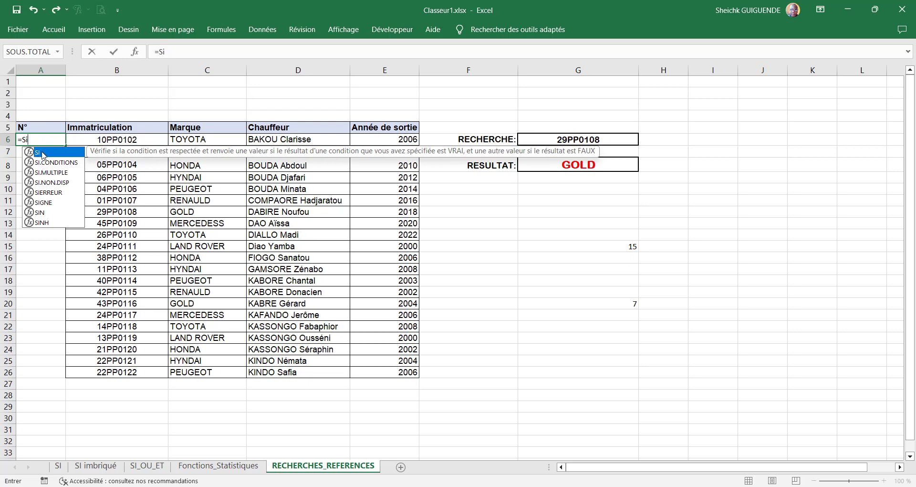
double_click(43, 154)
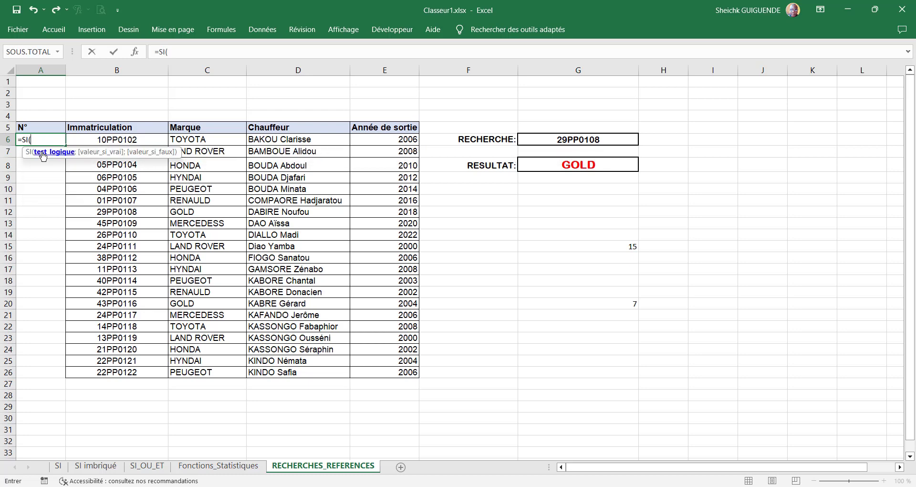
- Complete the A6 formula as =SI(B6<>"";LIGNE()) so it gives the row number when B6 is not empty
left_click(135, 139)
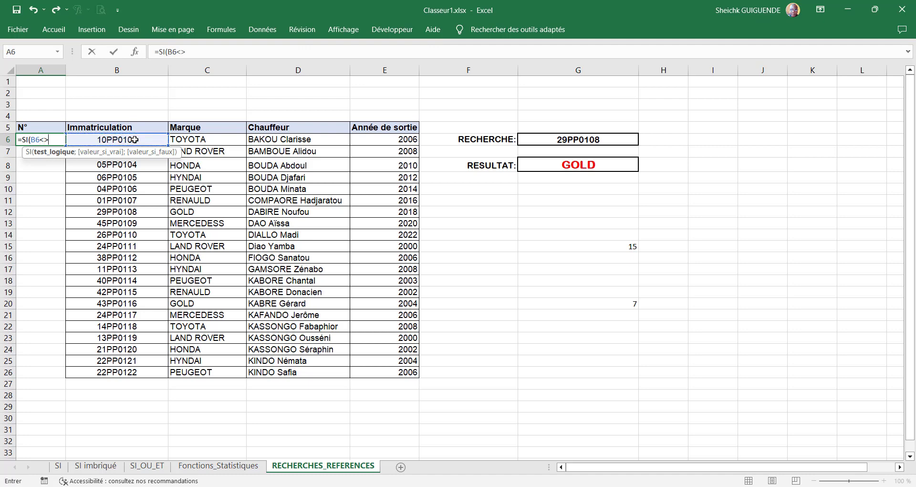
type(">\"\";")
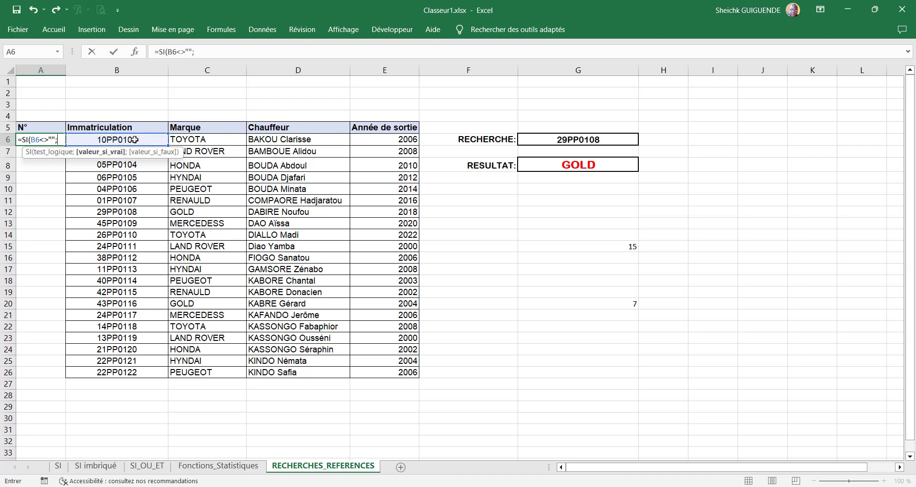
type("li")
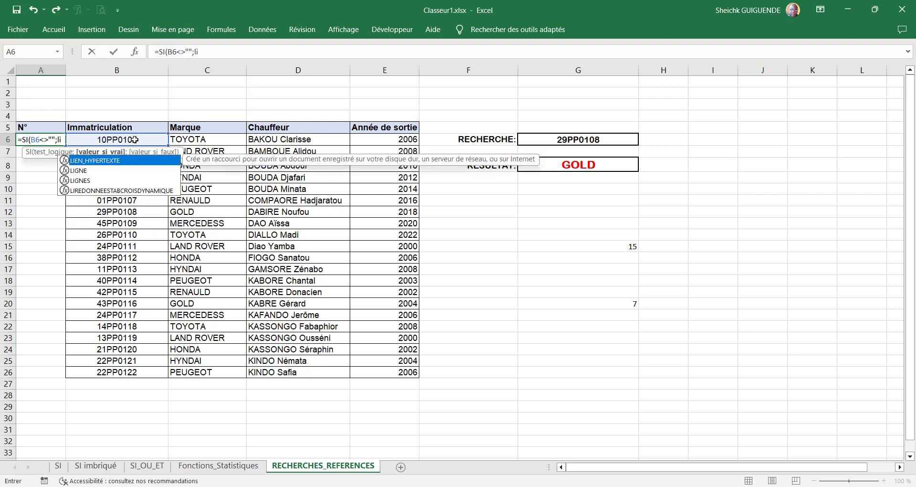
left_click(77, 172)
double_click(78, 175)
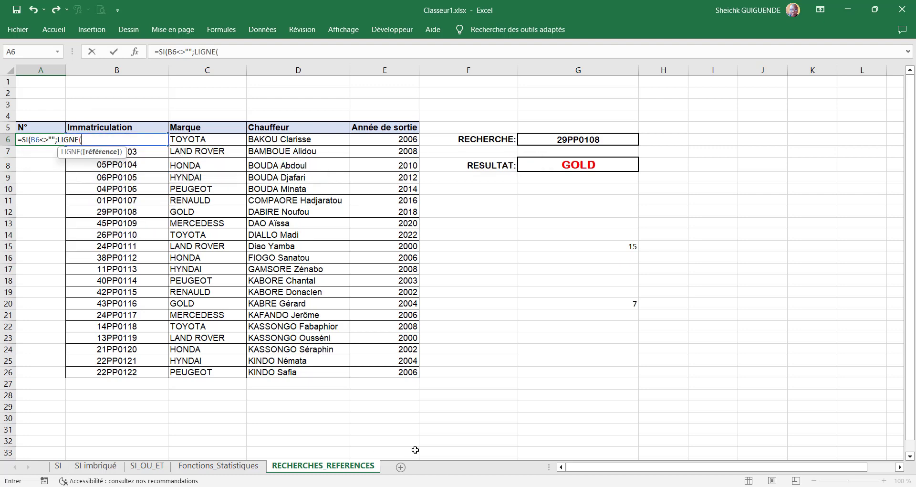
type(")")
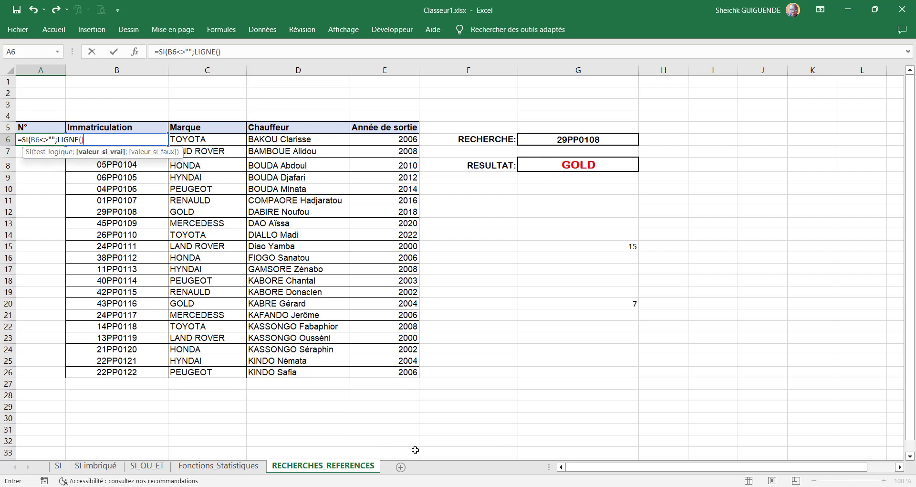
type(")")
key("Return")
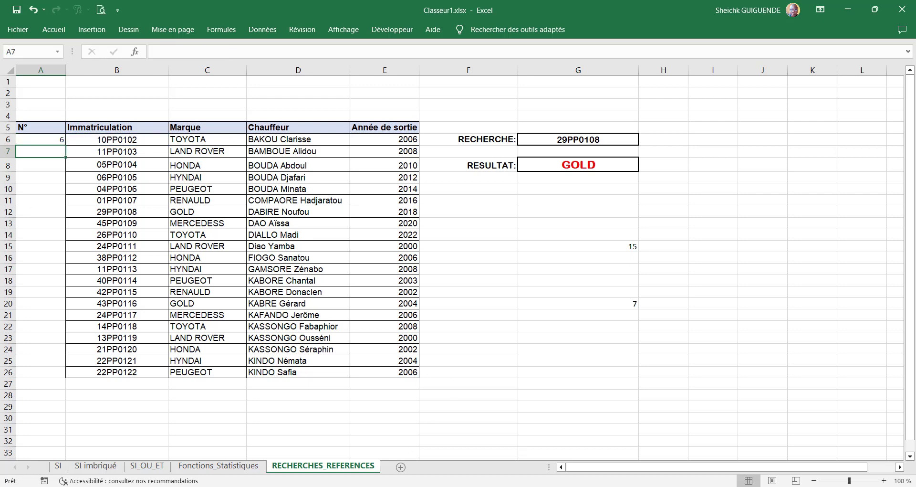
- Subtract 5 from the row number in A6, making the formula =SI(B6<>"";LIGNE()-5), and reselect the cell
left_click(39, 141)
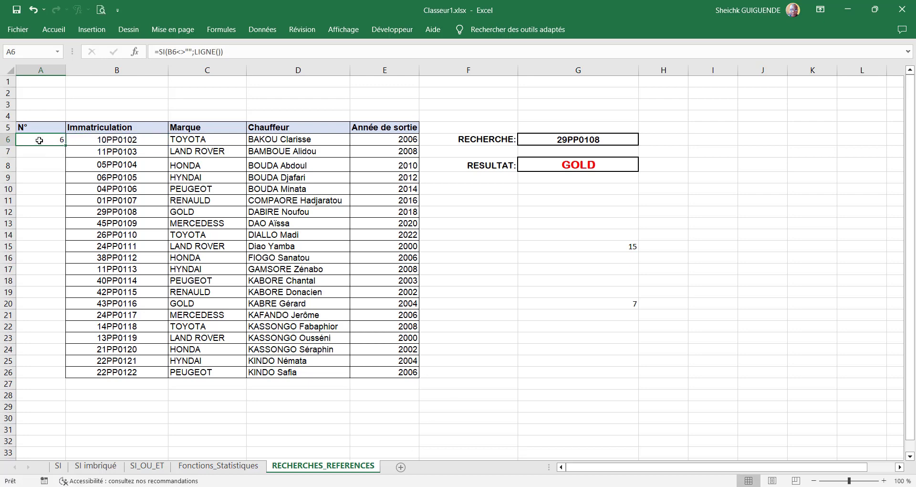
left_click(222, 51)
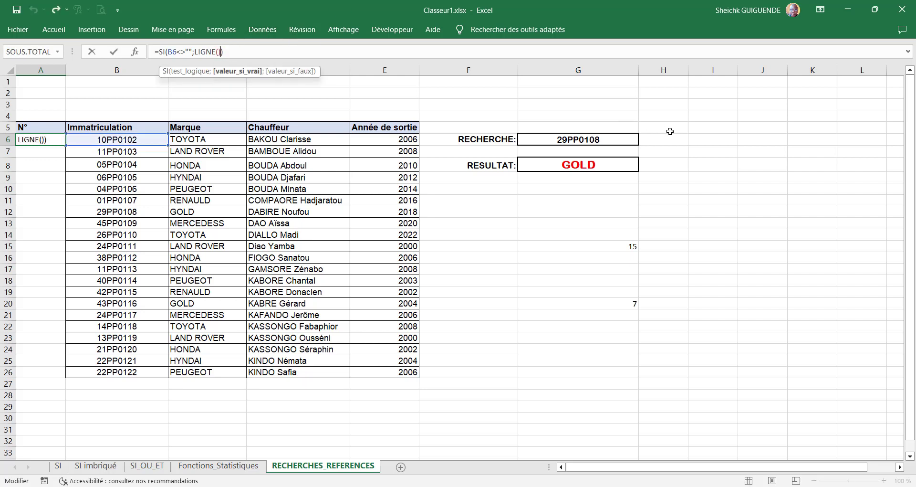
type("-5")
key("Return")
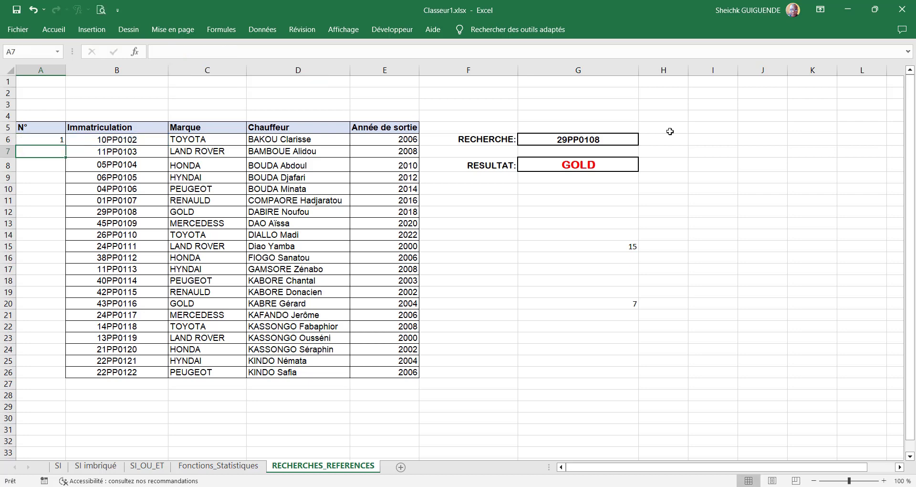
left_click(52, 138)
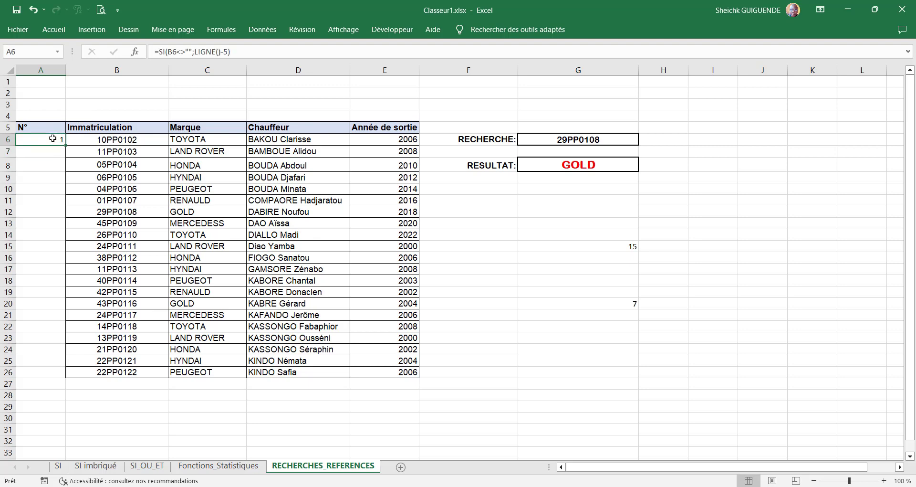